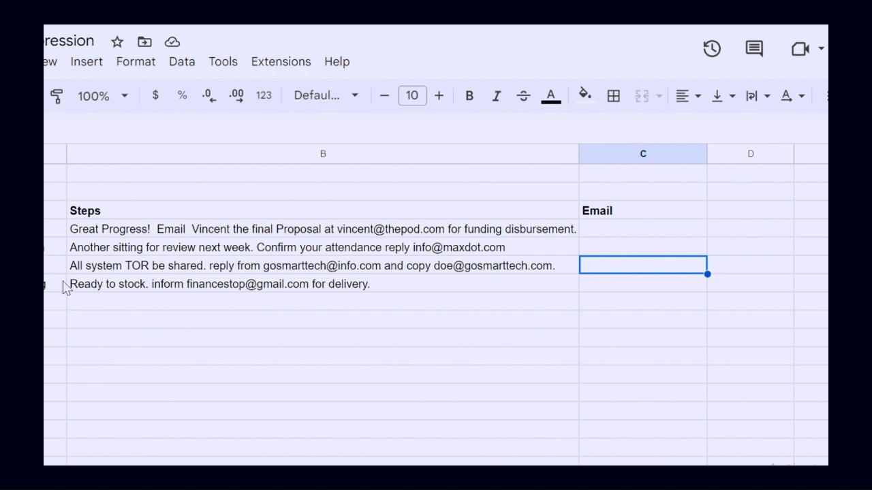
left_click(214, 231)
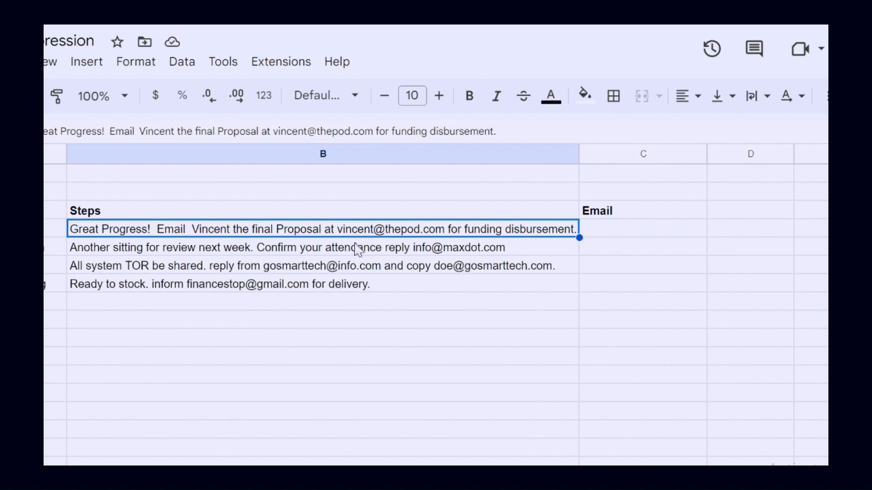
left_click(613, 232)
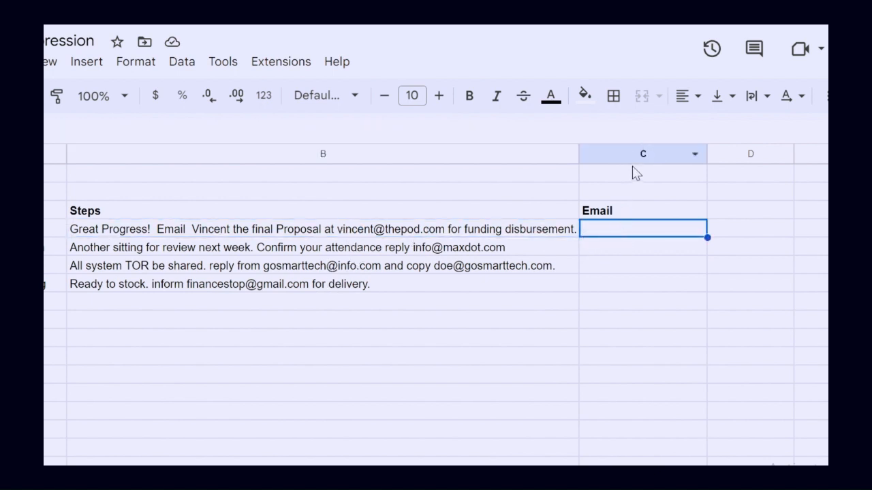
left_click(626, 147)
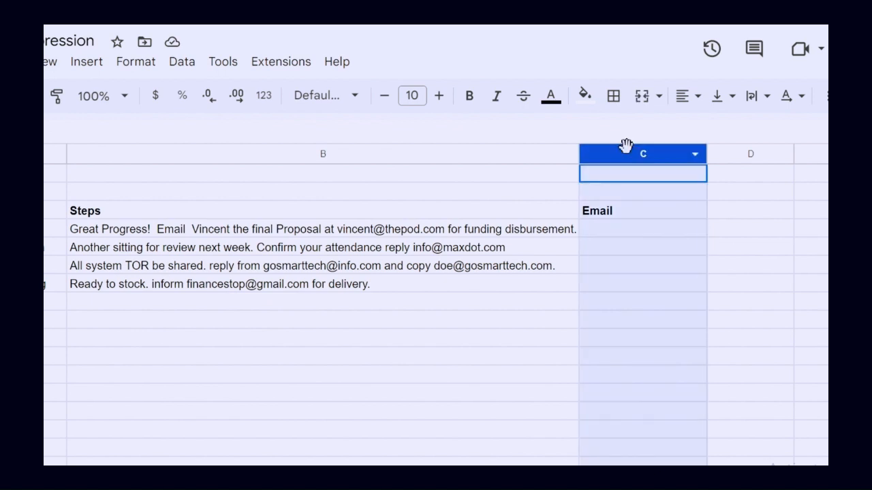
left_click(611, 232)
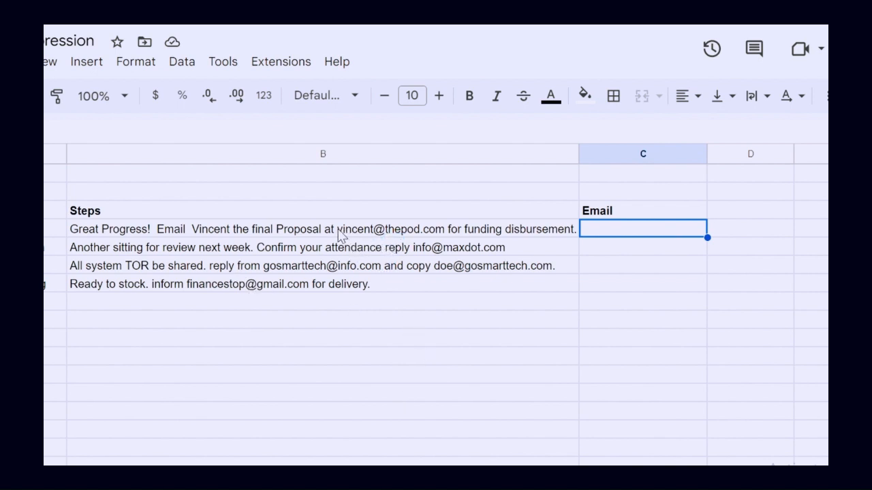
left_click(386, 235)
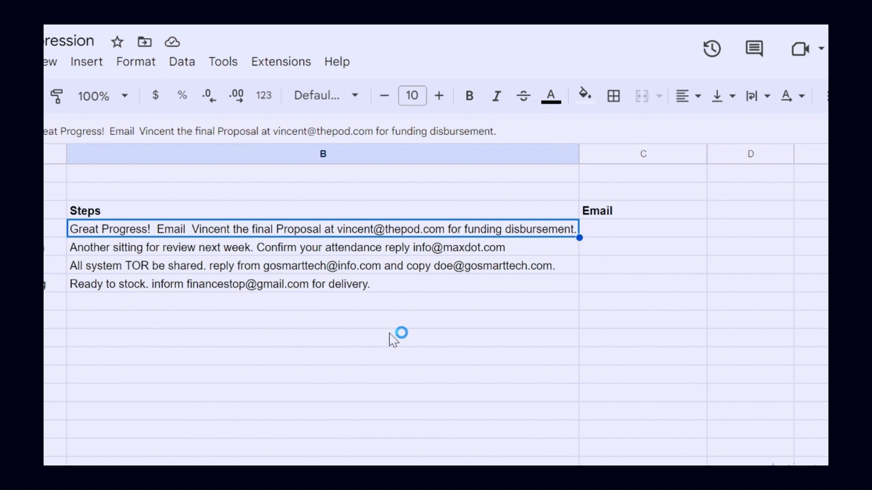
Start a REGEXEXTRACT formula in C4 with B4 as the text and an empty pair of quotes for the regular expression
left_click(621, 236)
type("=r")
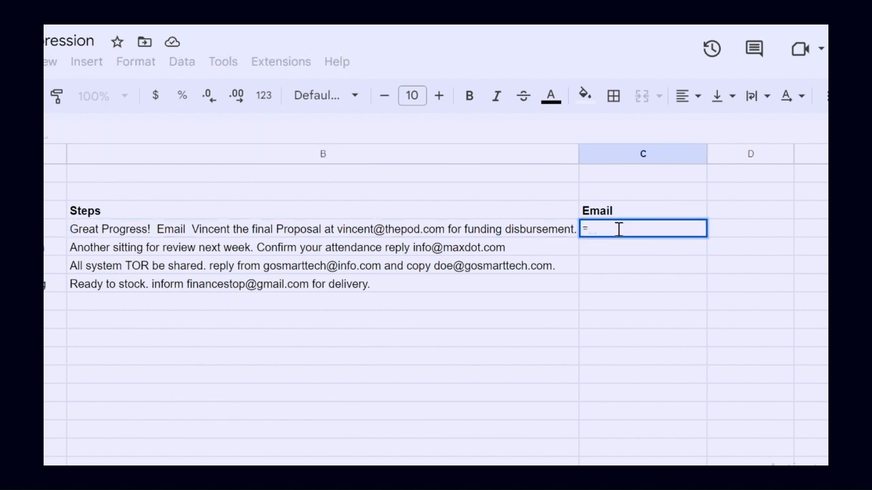
type("eg")
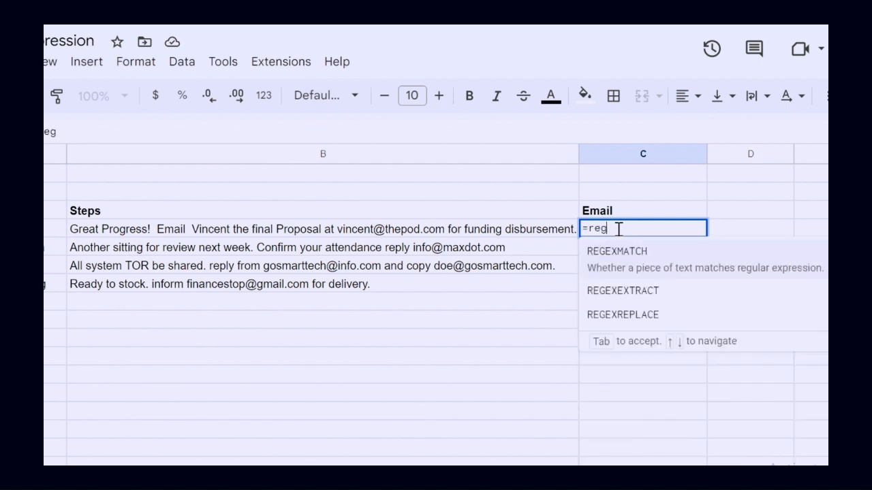
left_click(636, 278)
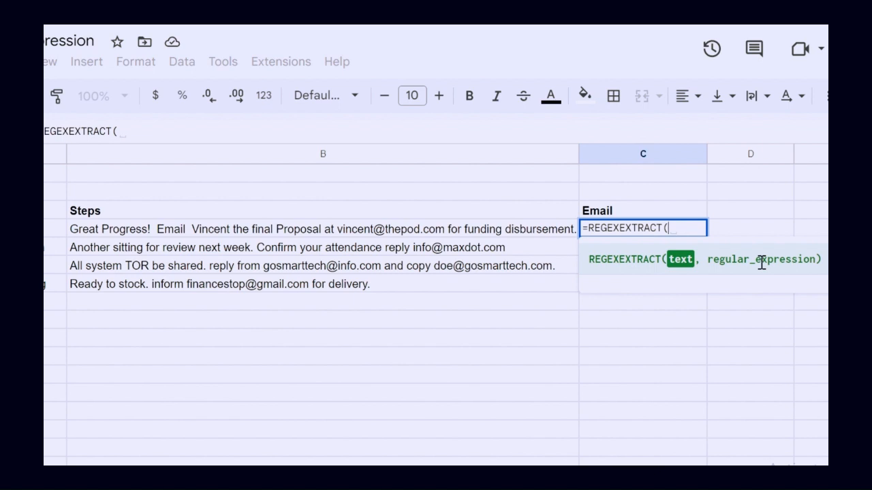
left_click(387, 235)
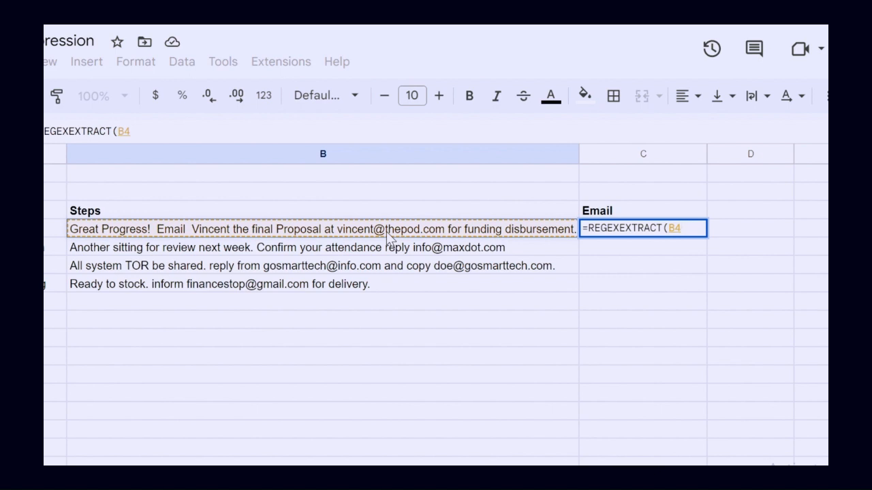
type(",")
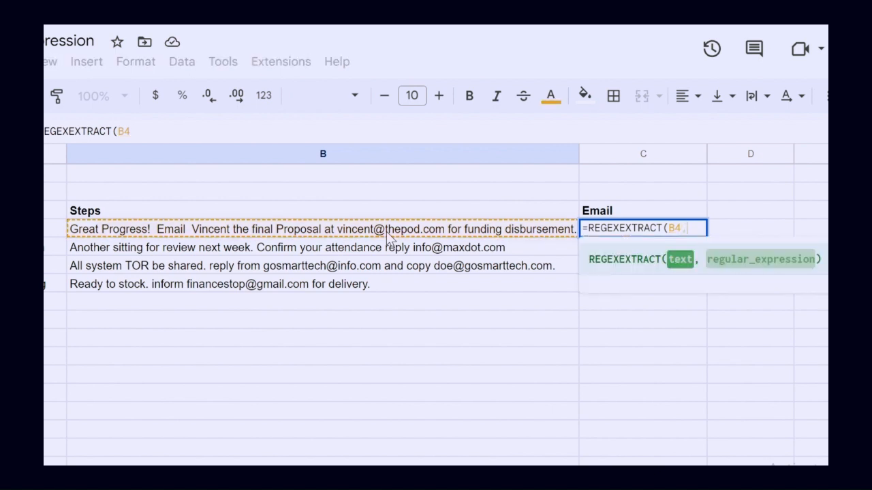
type("\"\"")
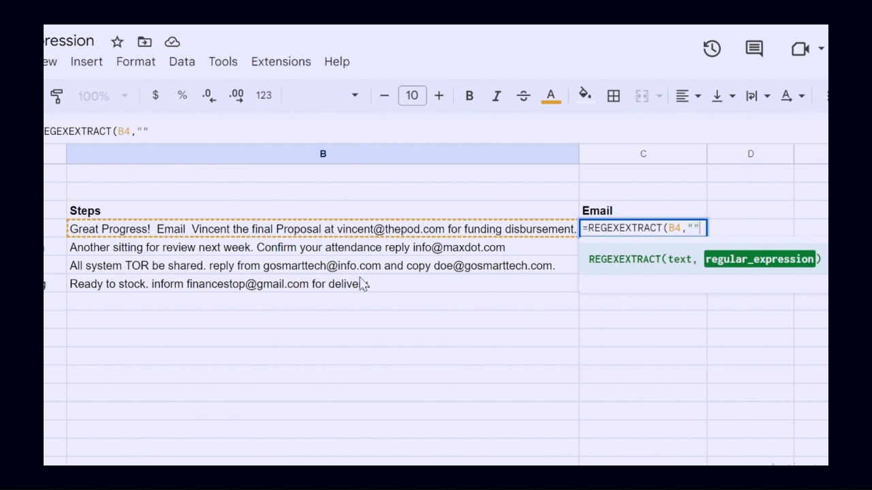
left_click(693, 229)
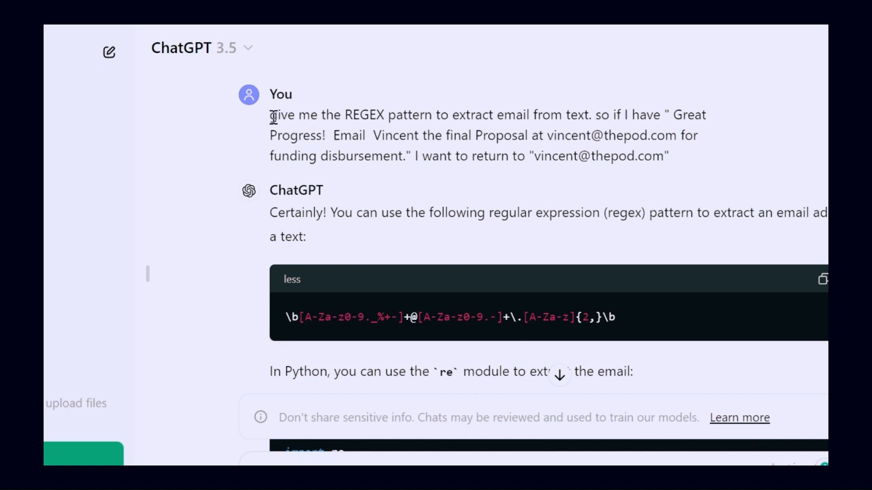
Switch to ChatGPT and examine the prompt requesting an email-extraction regex, along with the answer's pattern, Python example and explanation
left_click_drag(270, 116, 697, 175)
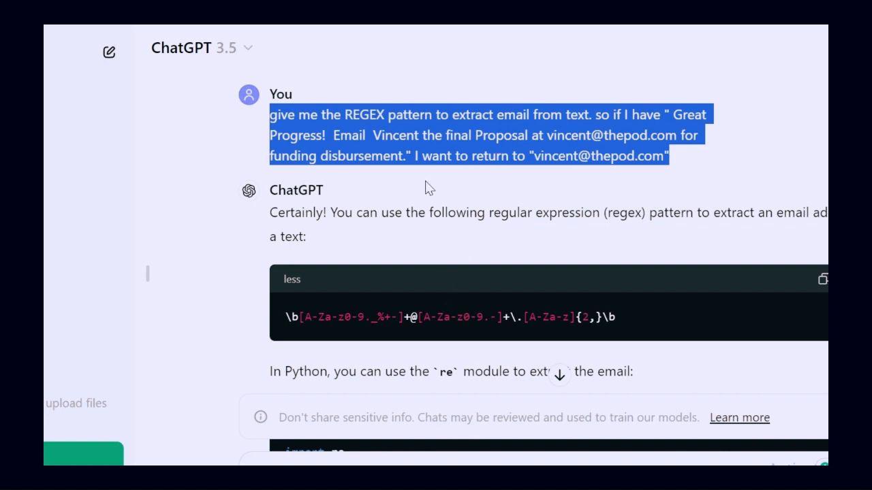
left_click(708, 173)
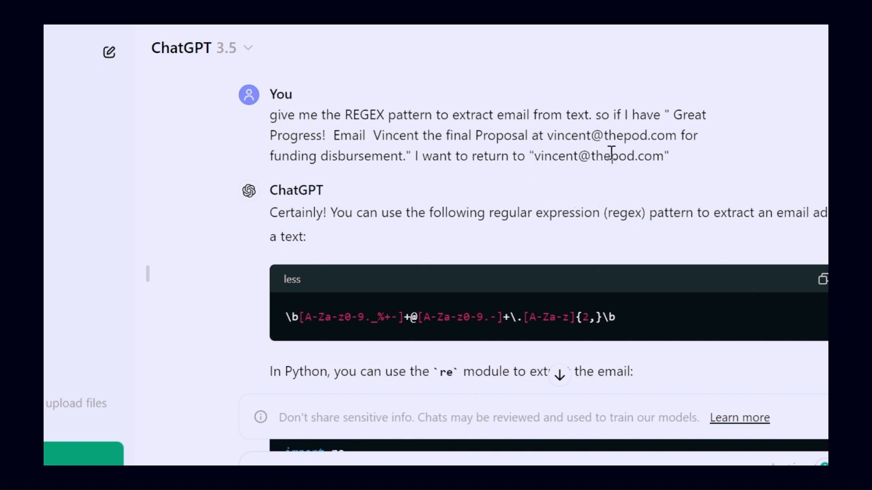
left_click_drag(674, 114, 409, 158)
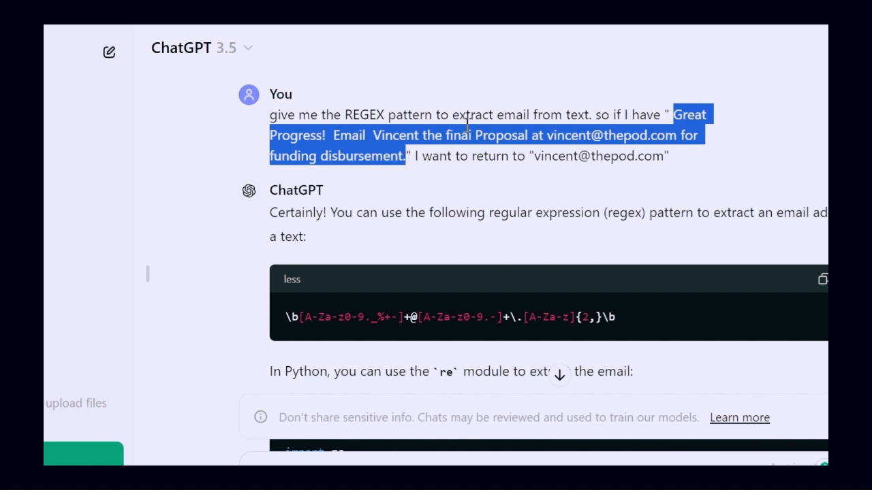
left_click(530, 26)
scroll(466, 248, "down", 1)
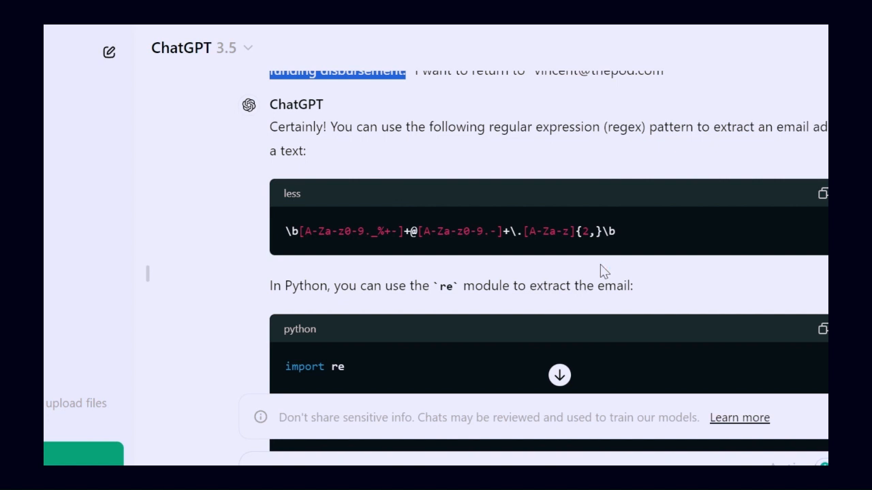
scroll(558, 244, "down", 1)
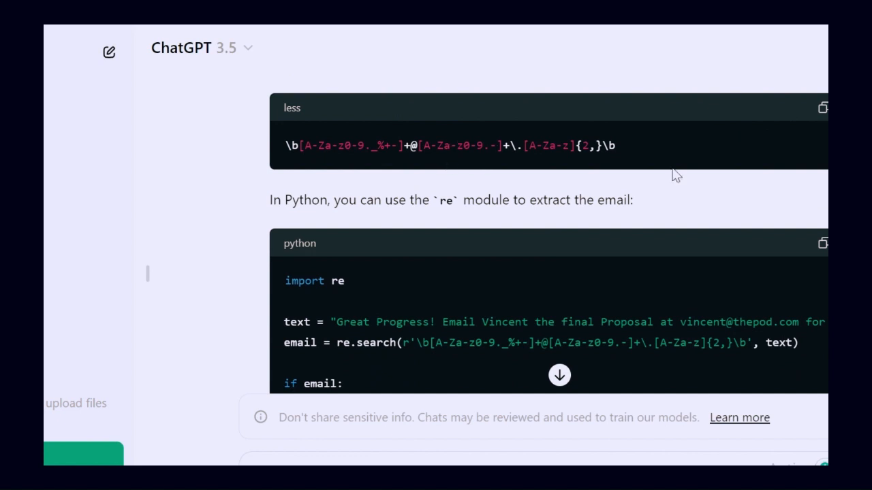
scroll(461, 218, "down", 1)
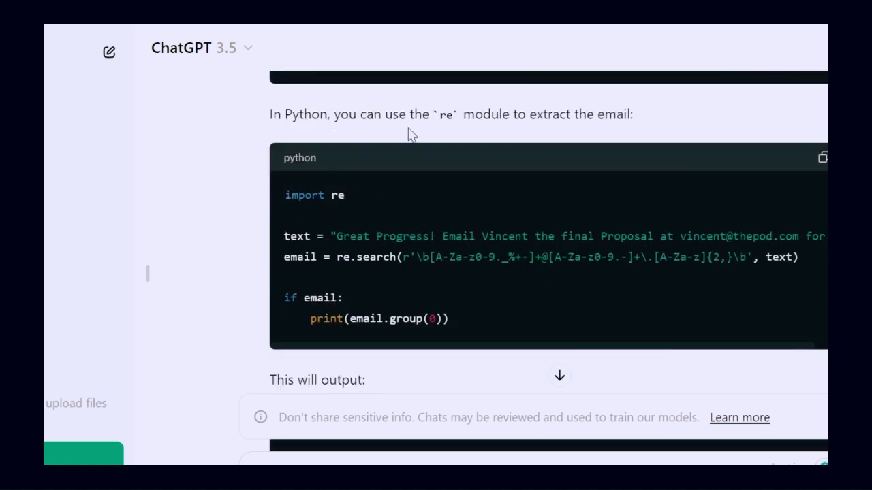
scroll(492, 196, "down", 1)
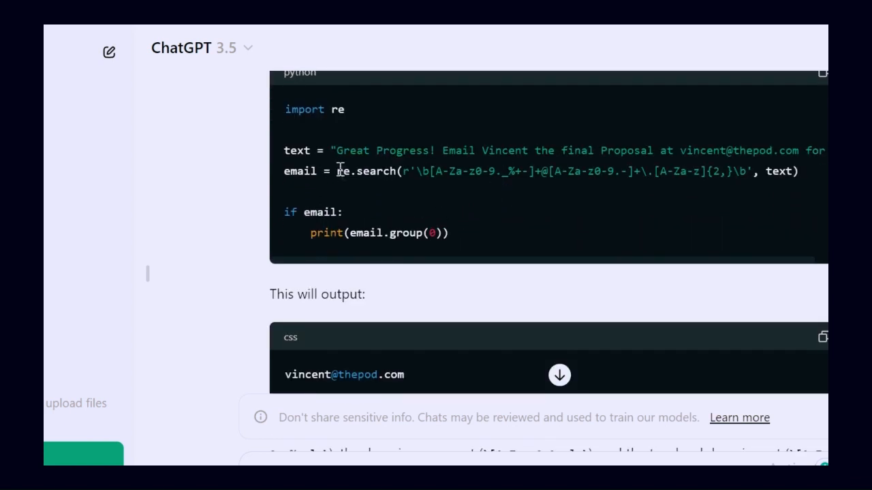
scroll(350, 353, "down", 1)
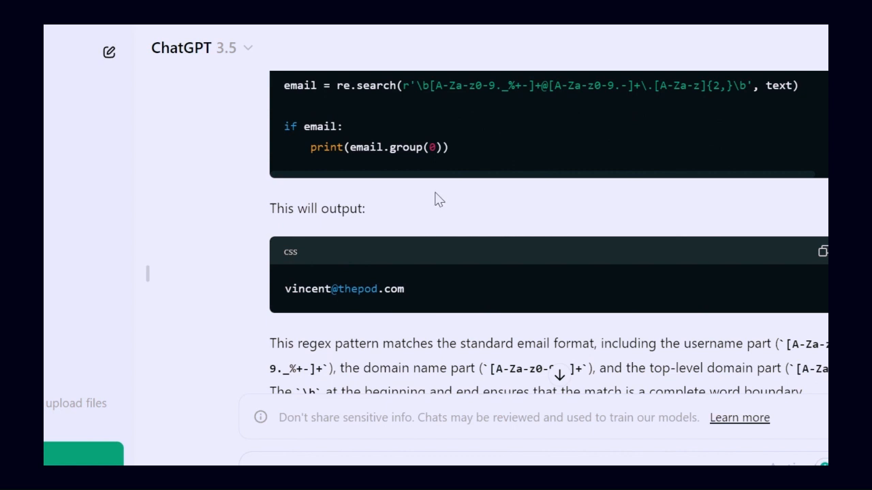
scroll(487, 179, "up", 1)
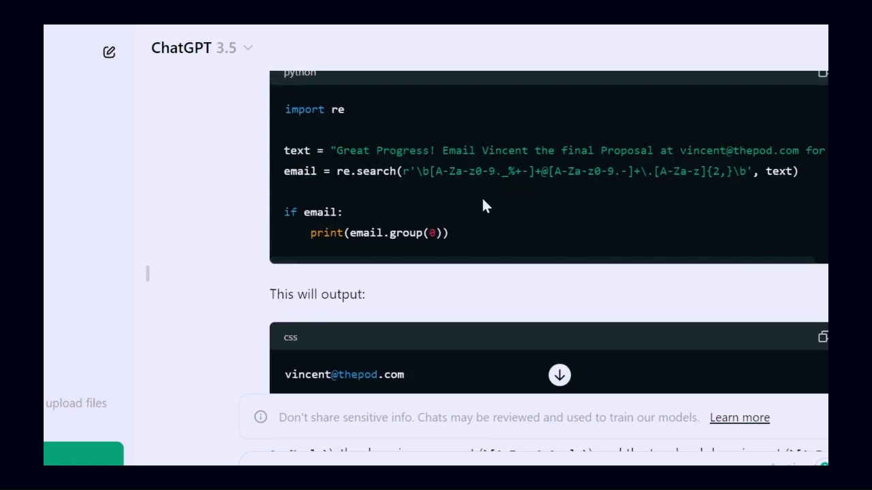
scroll(476, 224, "up", 1)
scroll(468, 234, "down", 3)
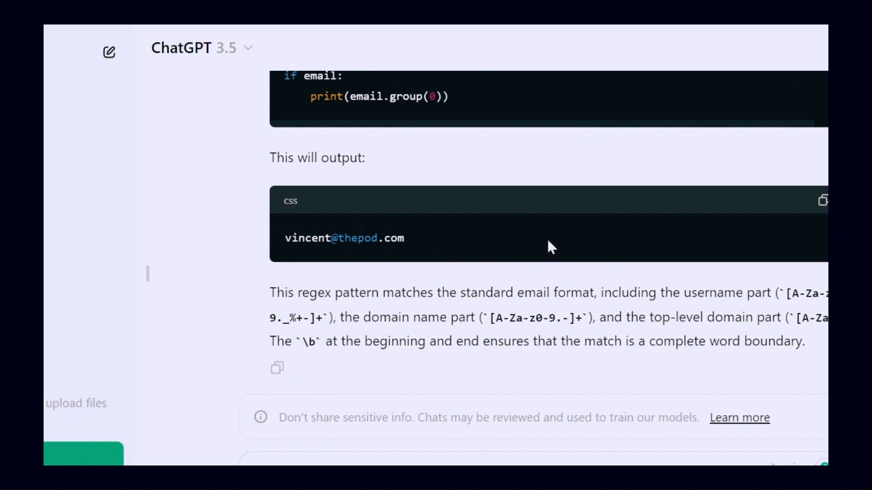
scroll(572, 238, "up", 5)
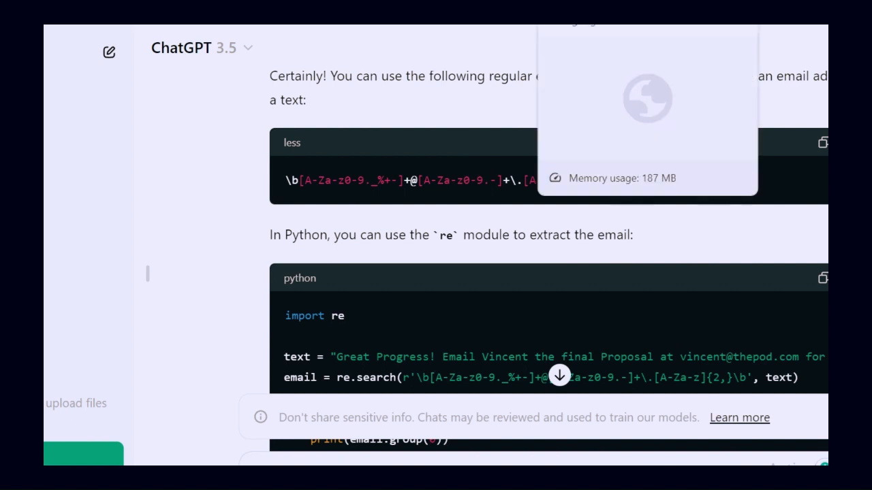
Back in Google Sheets, complete the C4 formula with the regex pattern \b[A-Za-z0-9._%+-]+@[A-Za-z0-9.-]+\.[A-Za-z]{2,}\b and enter it
left_click(593, 26)
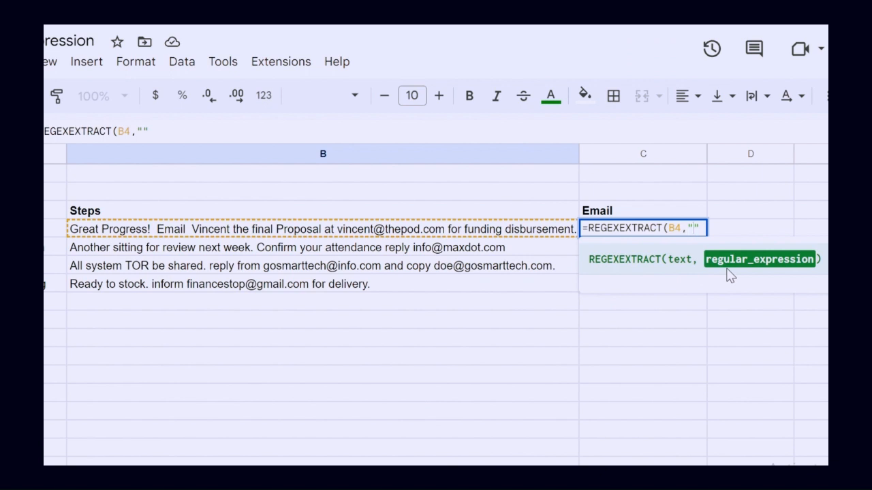
type("\\b[A-Za-z0-9._%+-]+@[A-Za-z0-9.-]+\\.[A-Za-z]{2,}\\b")
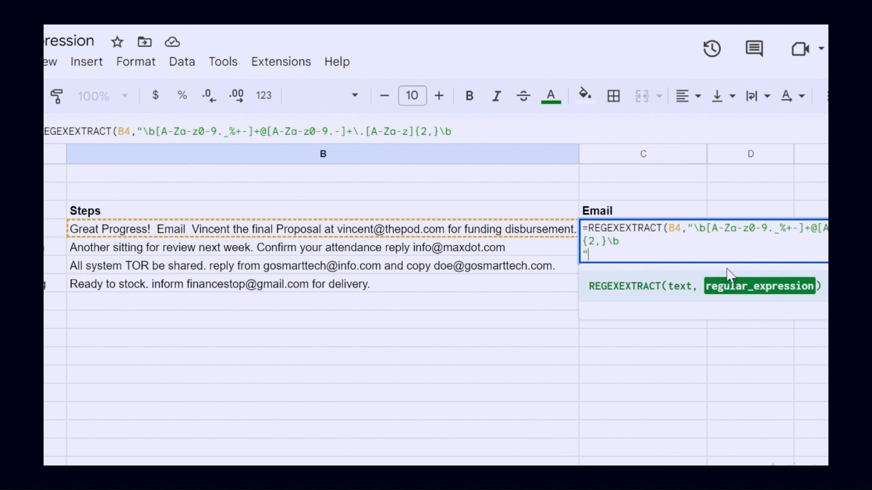
left_click(727, 273)
type(")")
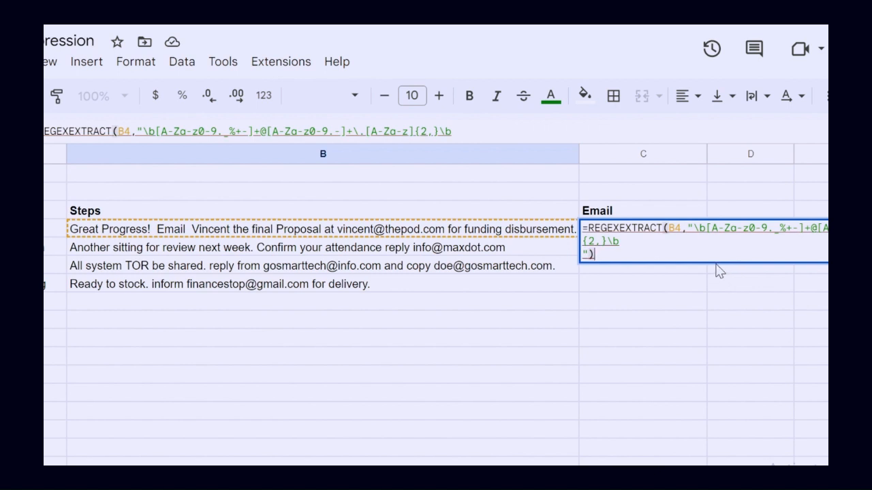
key("Return")
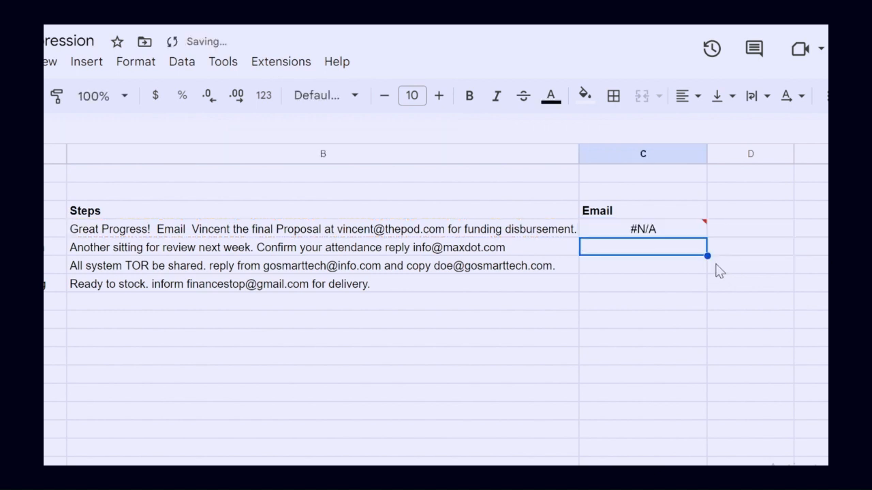
Edit the C4 formula to remove the line break between the regex pattern and its closing quote
left_click(645, 235)
double_click(644, 236)
type("\"")
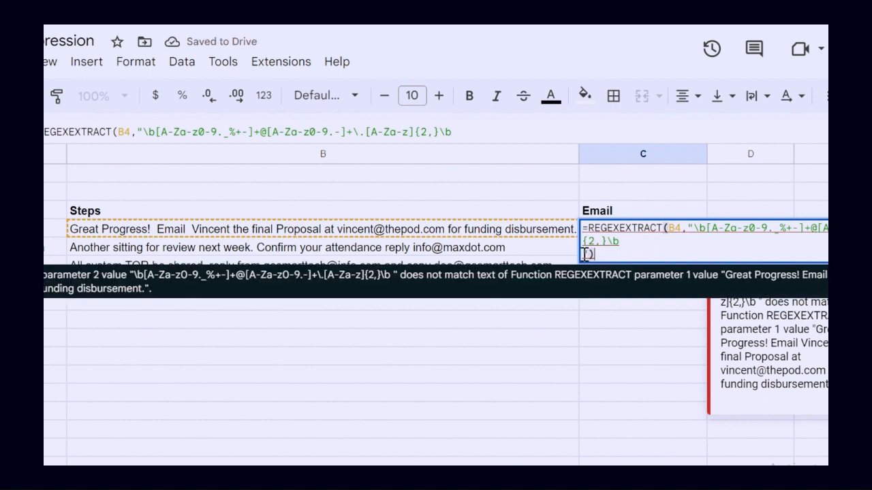
key("BackSpace")
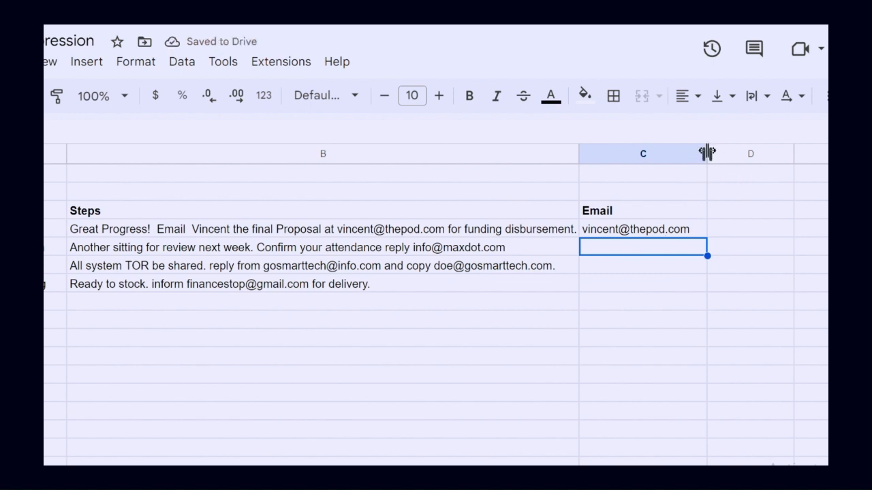
Widen the Email column slightly and fill the C4 formula down to the remaining rows through C7
left_click_drag(707, 153, 735, 153)
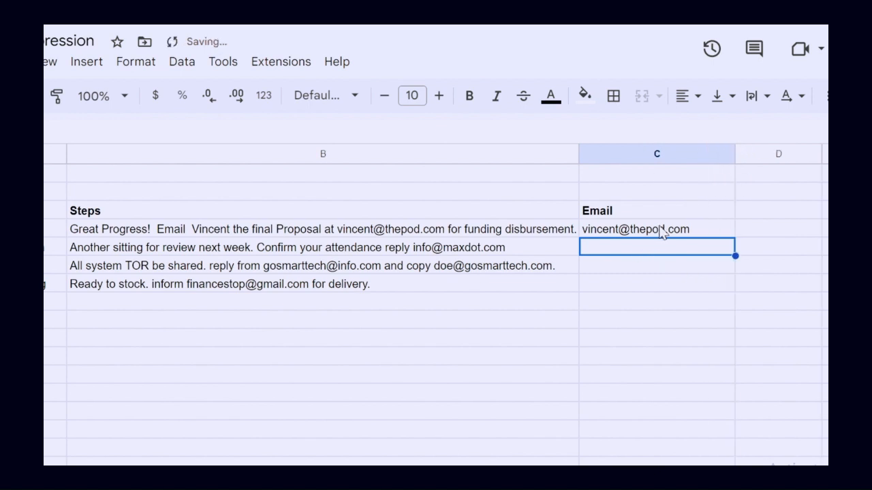
left_click(619, 235)
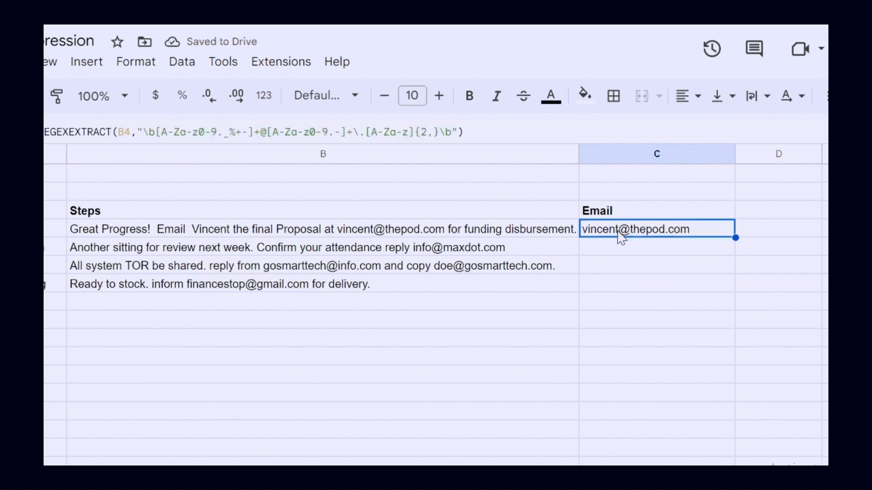
left_click(382, 240)
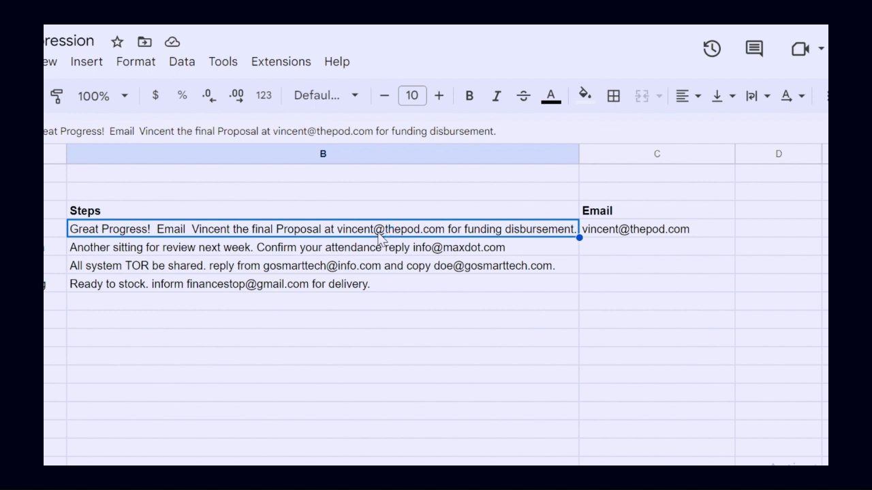
left_click(699, 231)
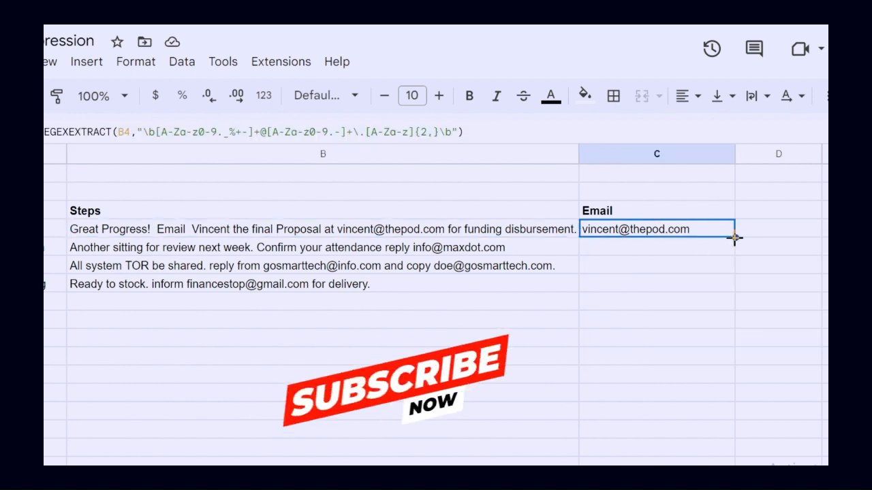
double_click(734, 237)
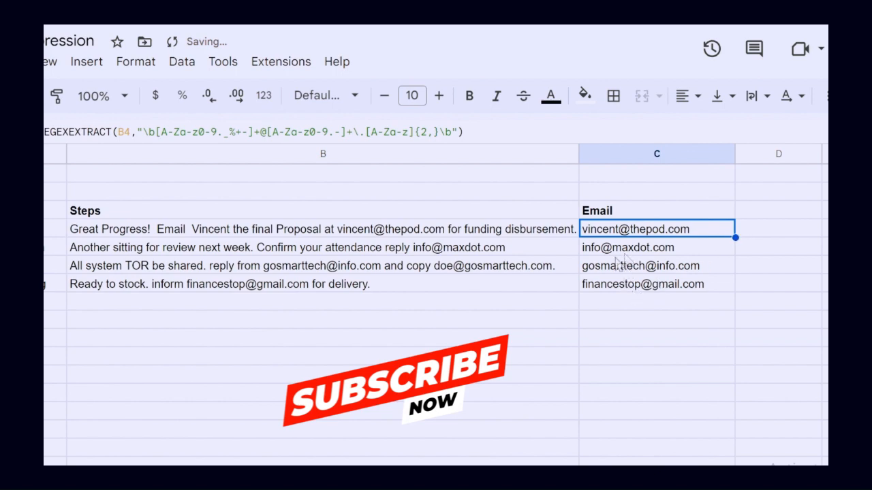